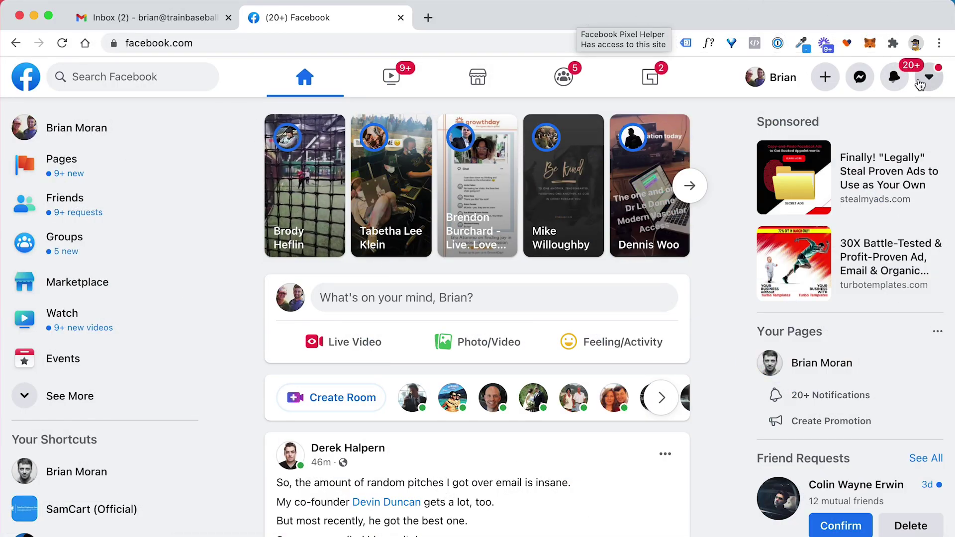
Step: Log out of the personal Facebook account, then log back in through business.facebook.com
click(930, 77)
click(764, 389)
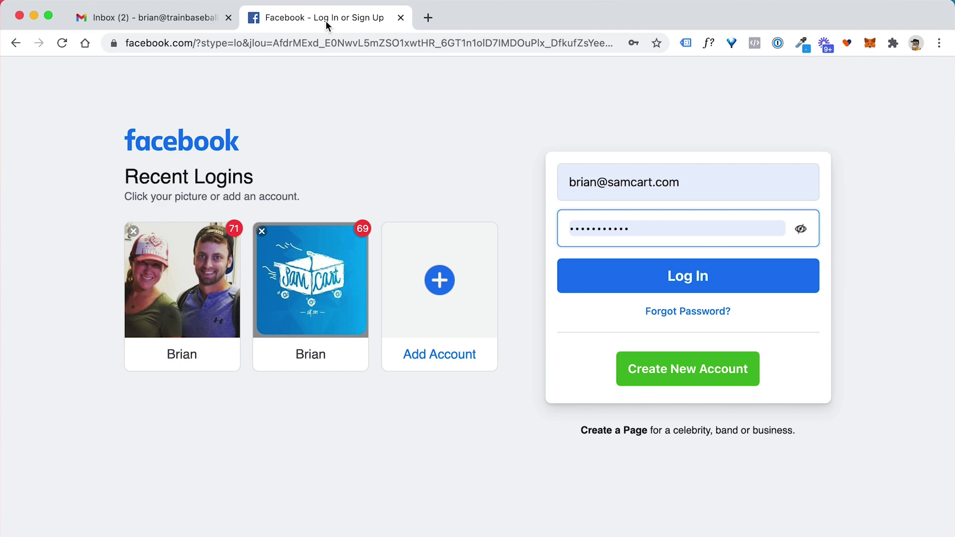
click(427, 19)
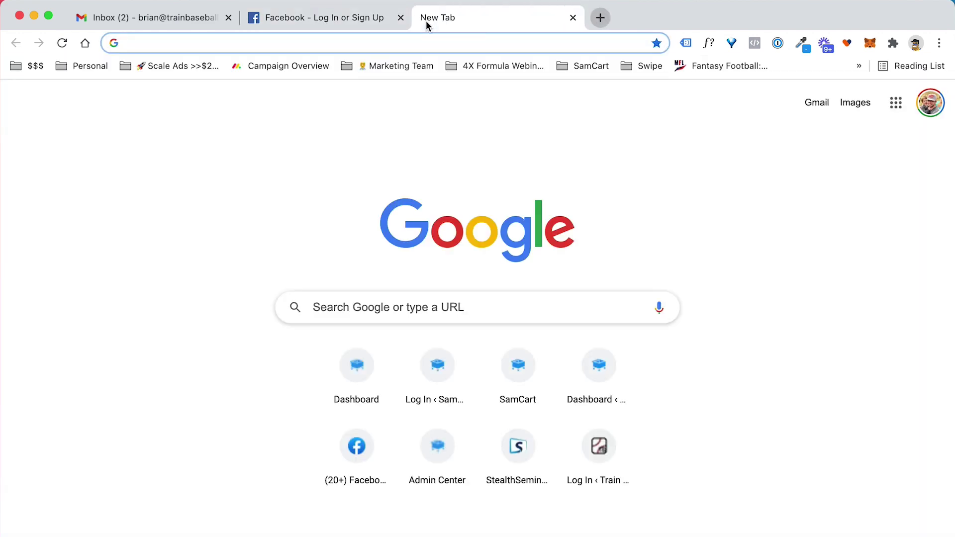
text(business)
key(Return)
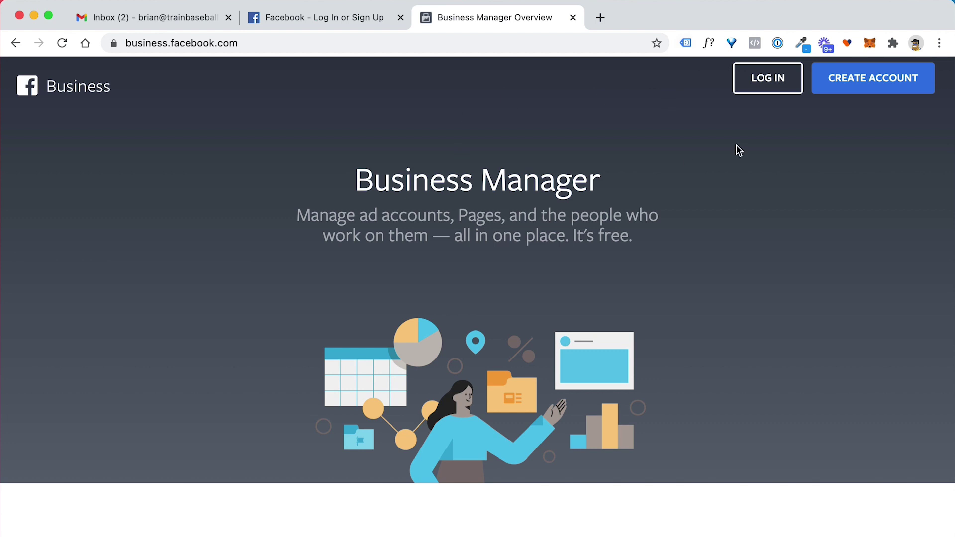
click(852, 79)
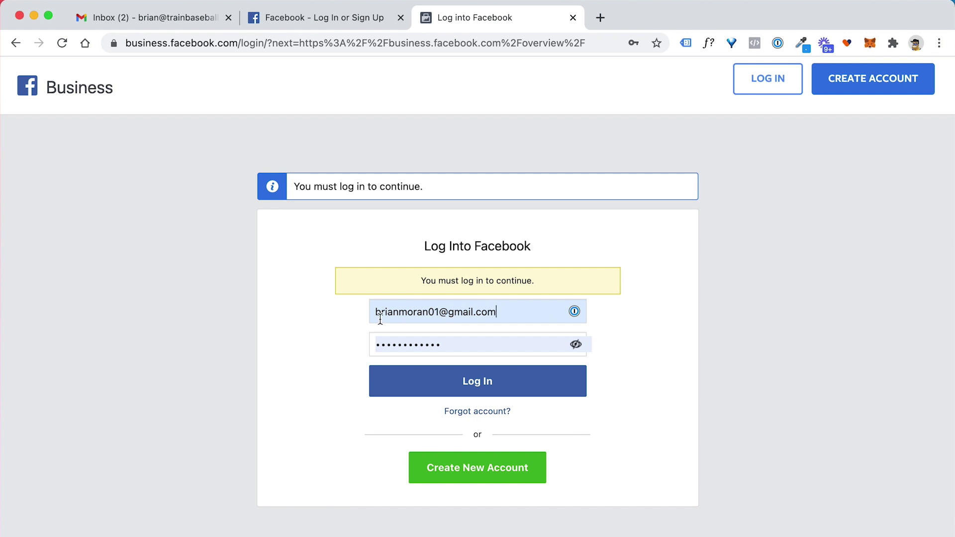
click(468, 384)
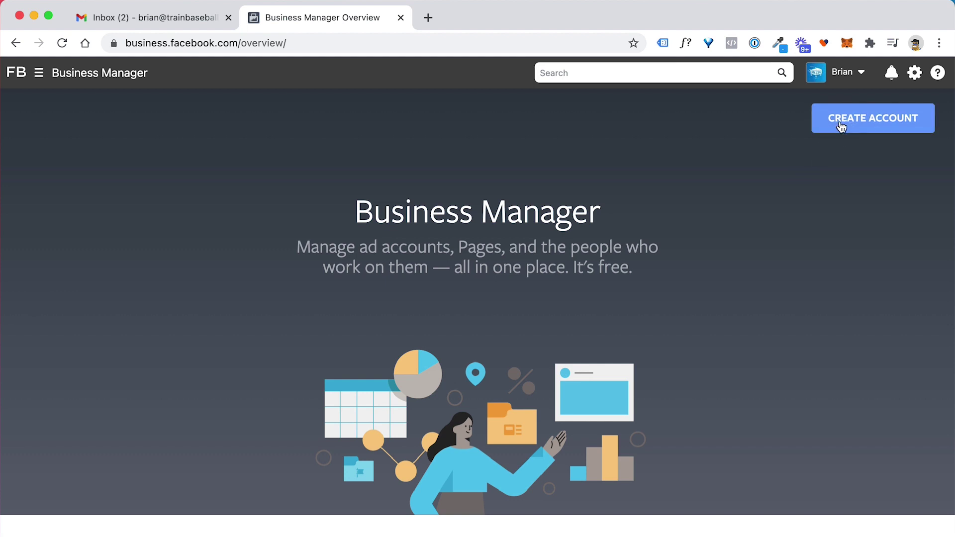
Step: Enter 'Train Baseball' as the business name and fill in the business e-mail address
click(841, 124)
click(448, 241)
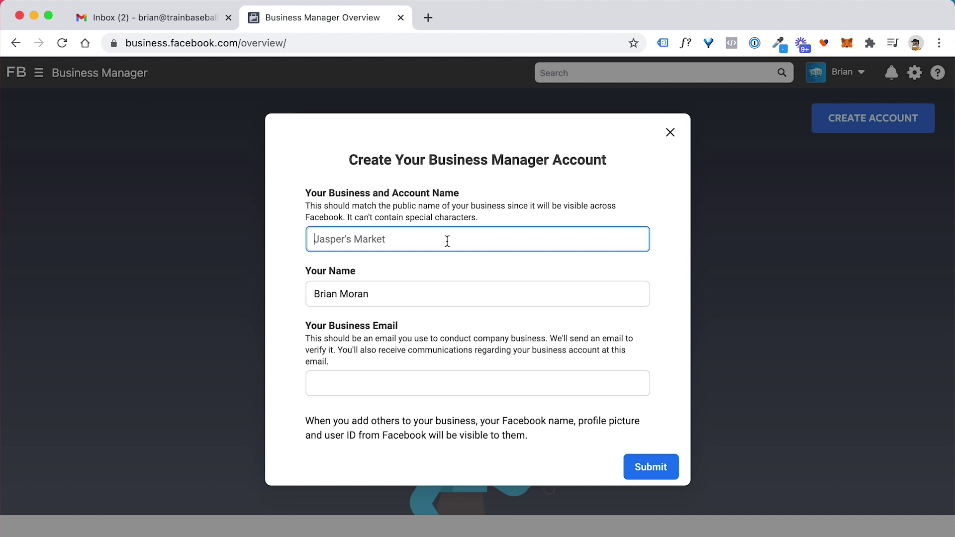
text(Train Baseball)
key(Tab)
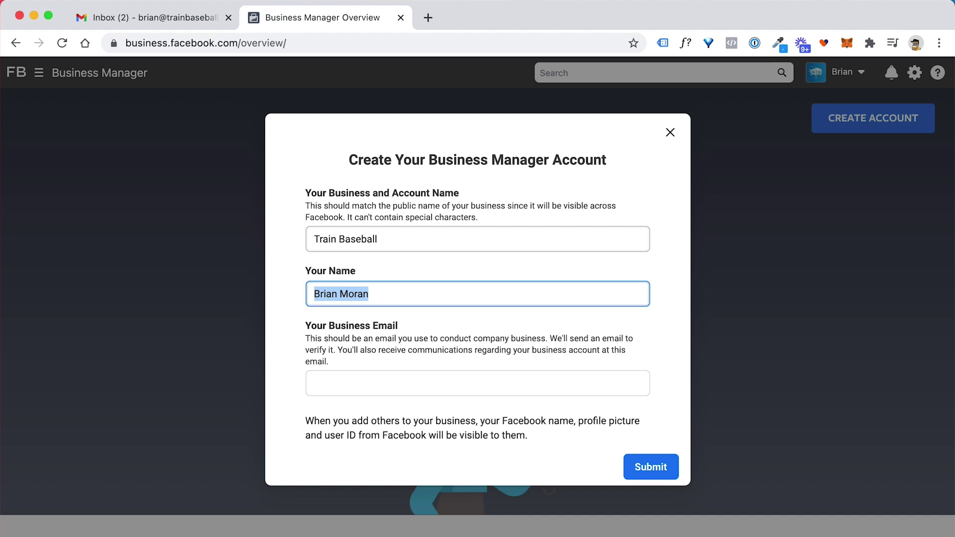
key(Tab)
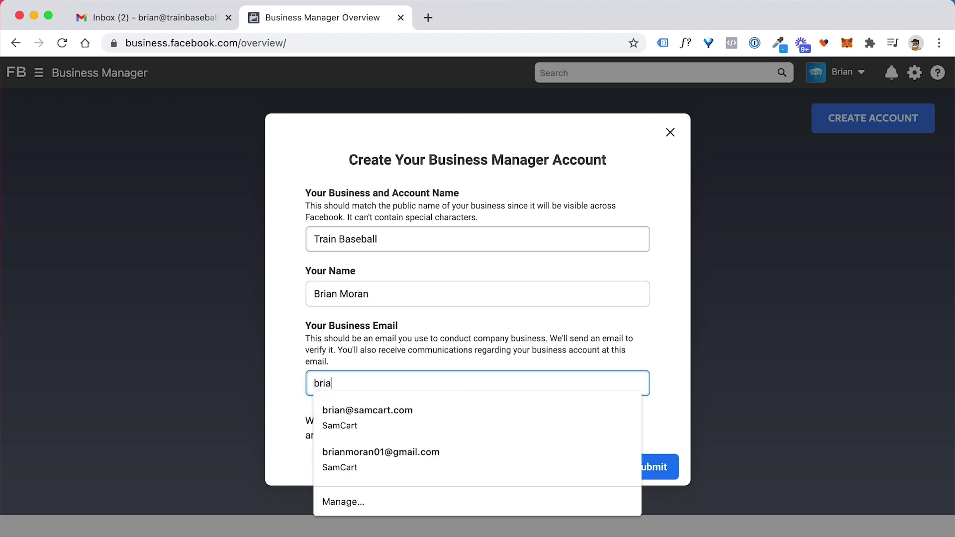
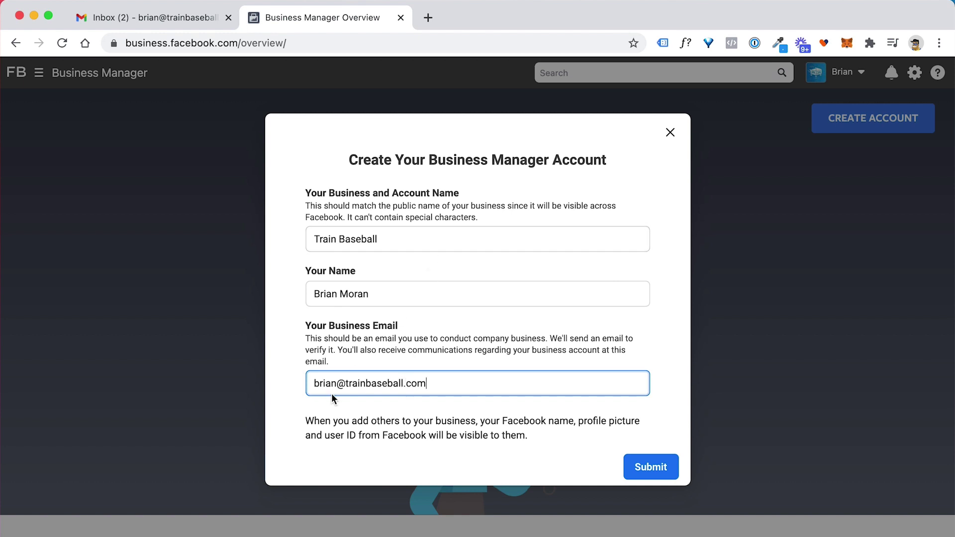
drag(313, 383, 427, 385)
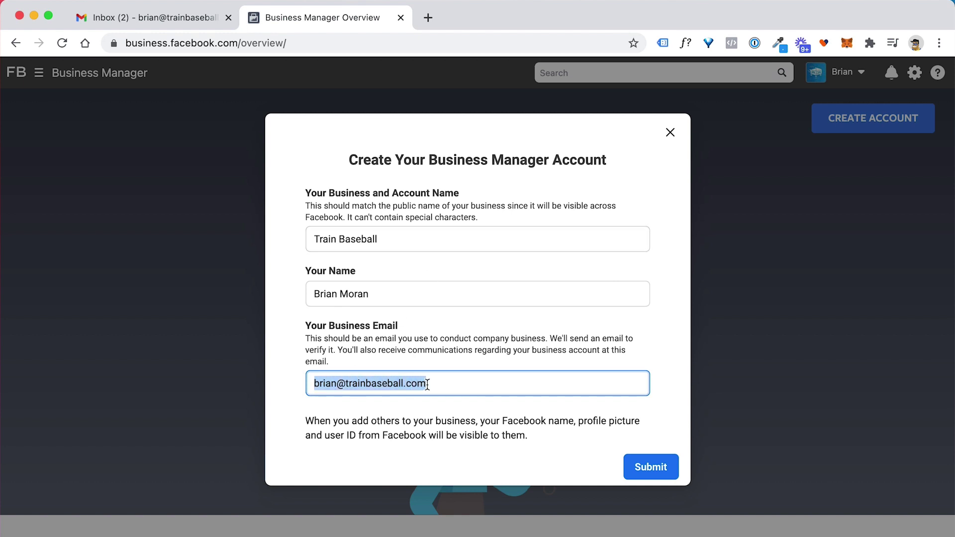
click(447, 348)
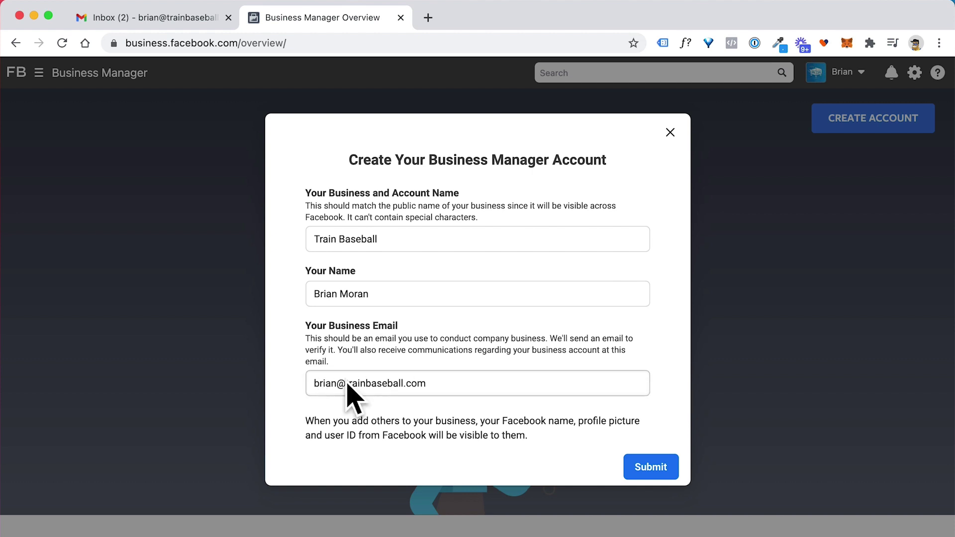
drag(314, 384, 433, 379)
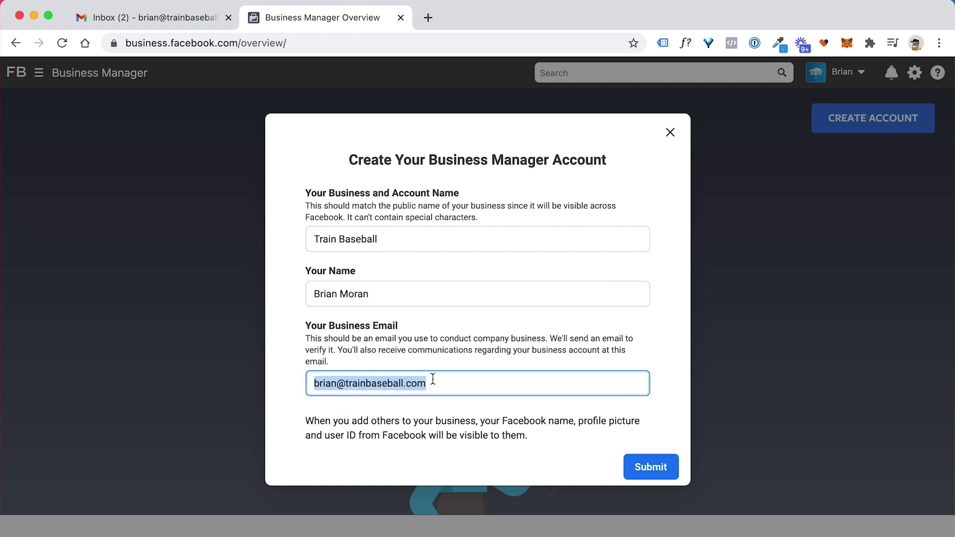
click(421, 347)
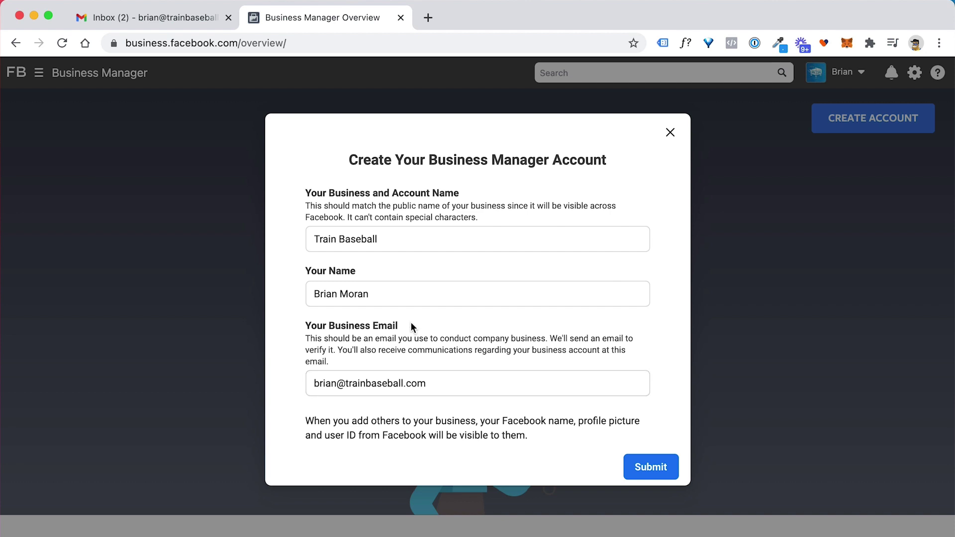
Step: Submit the Train Baseball account form and review the e-mail confirmation notice
click(648, 469)
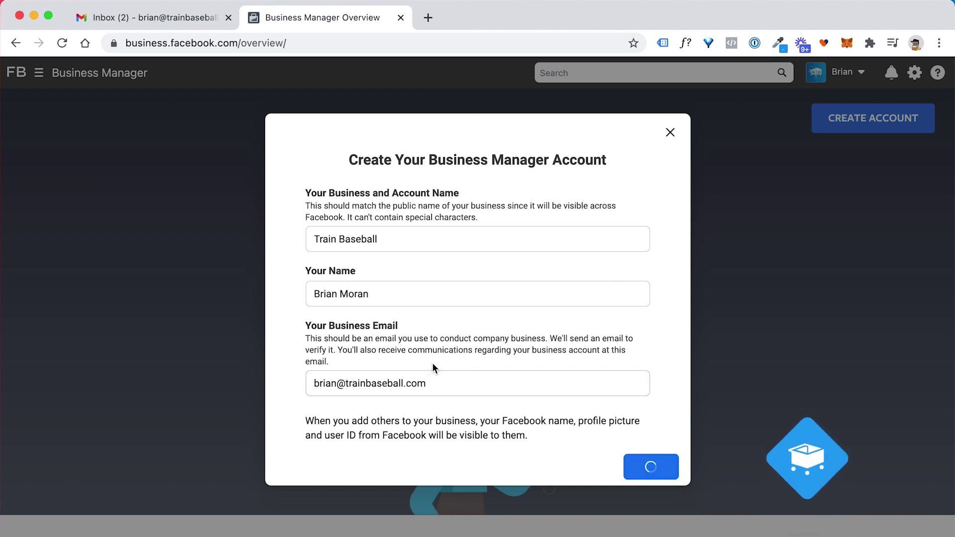
drag(388, 223, 571, 228)
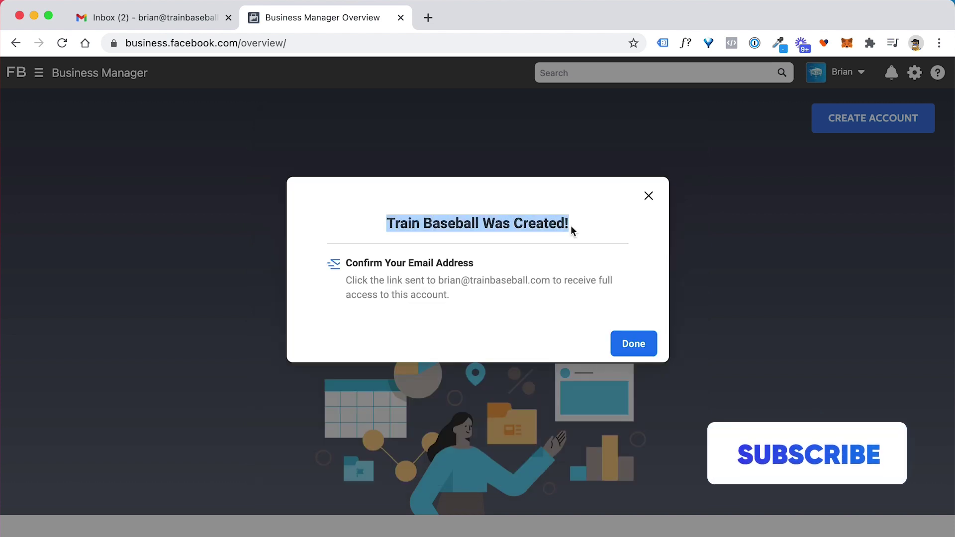
drag(359, 262, 432, 281)
click(423, 280)
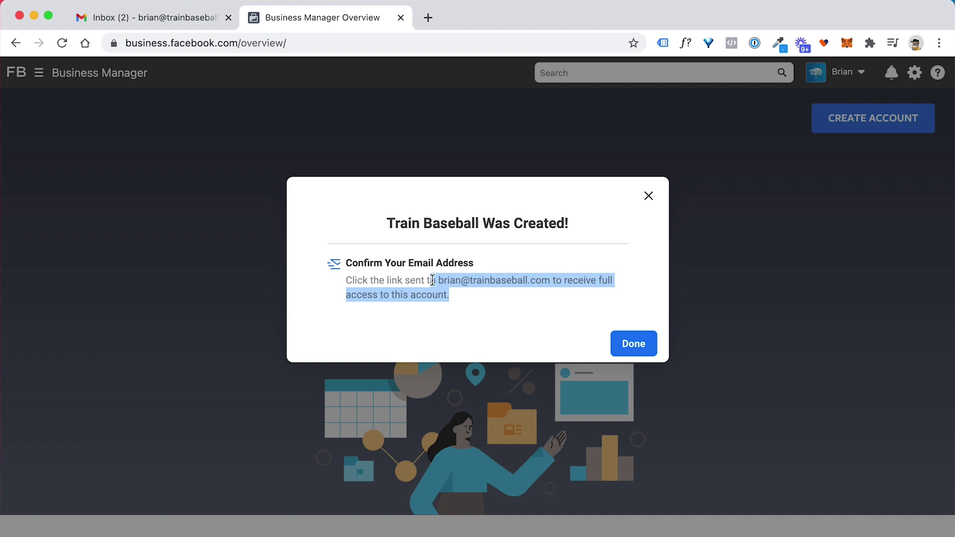
click(432, 281)
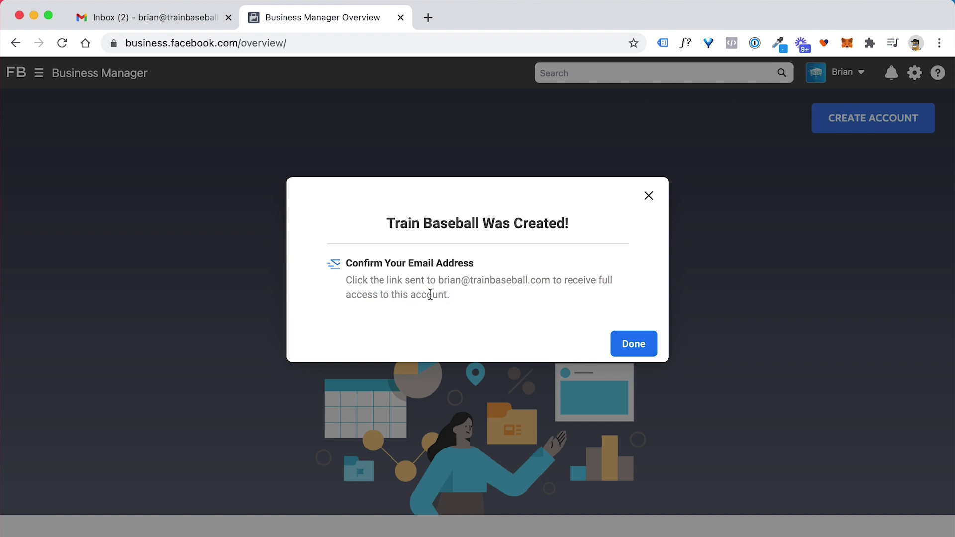
Step: Confirm the business e-mail from Facebook's message in the Gmail inbox
click(149, 17)
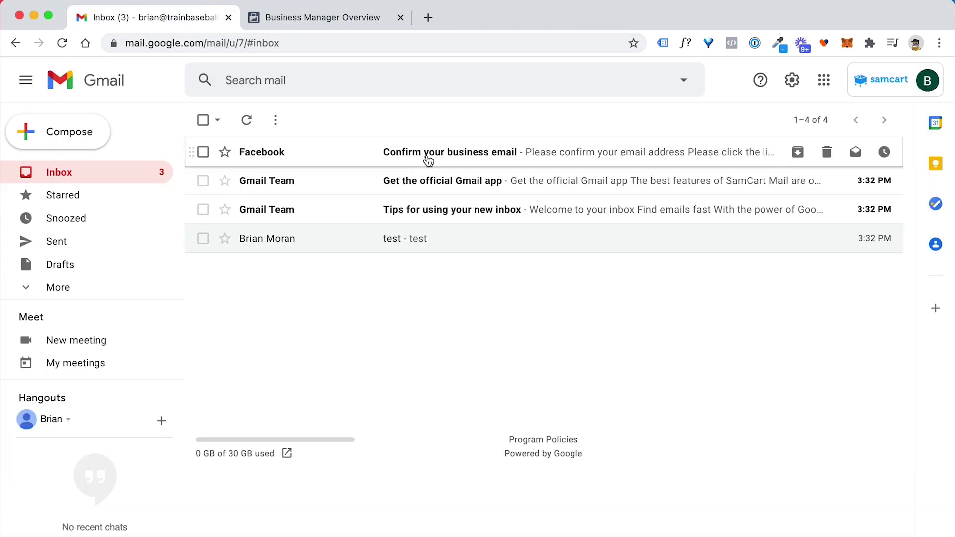
click(429, 159)
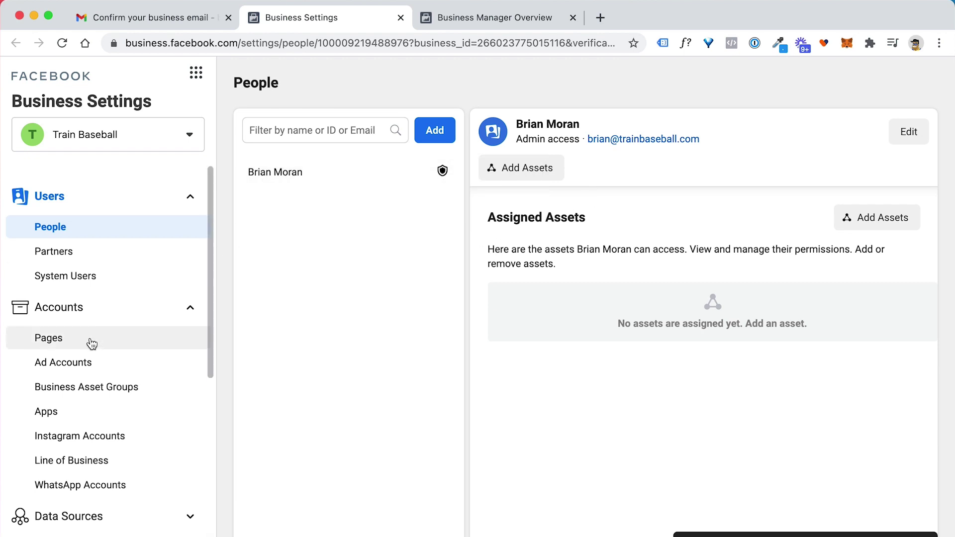
Step: Go to the business's Ad Accounts list and start creating a new ad account
click(67, 341)
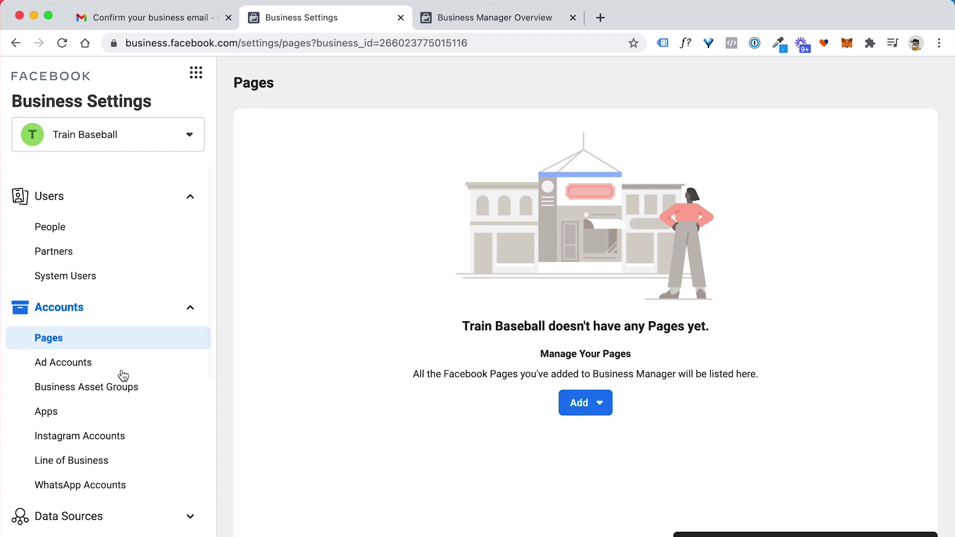
click(71, 367)
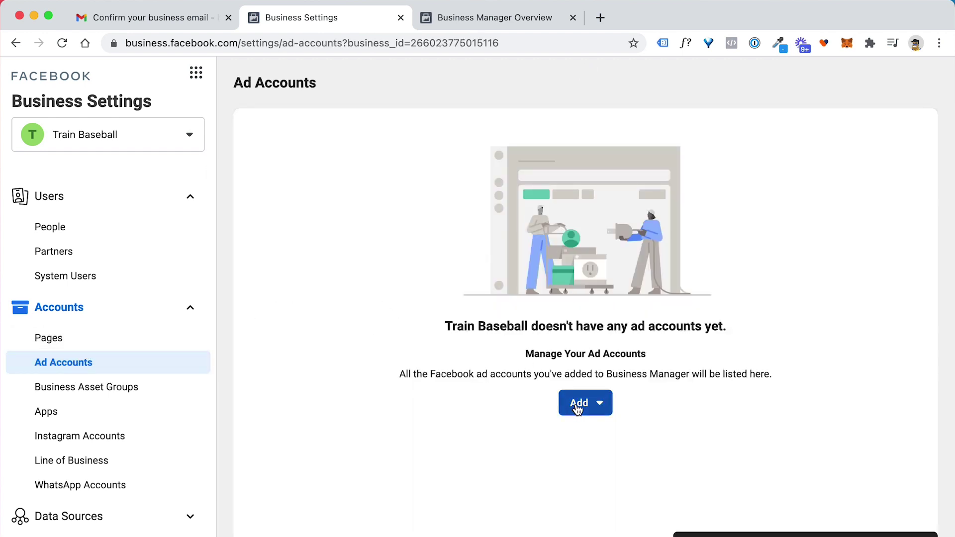
click(591, 404)
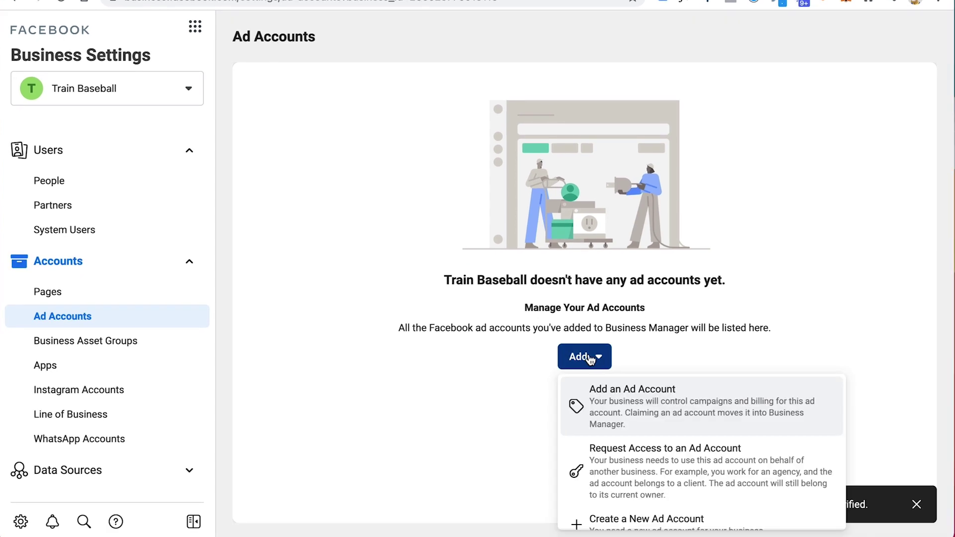
scroll(599, 459, down, 1)
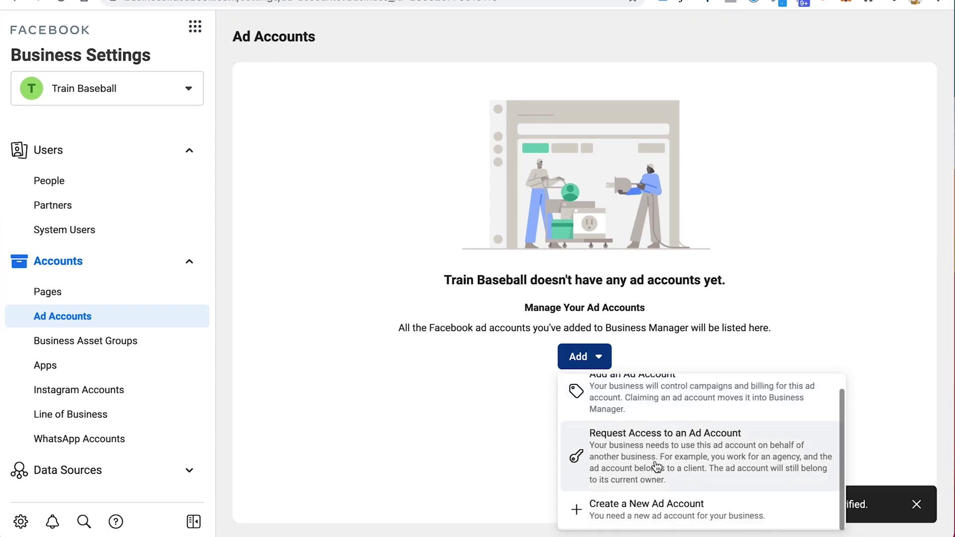
click(644, 507)
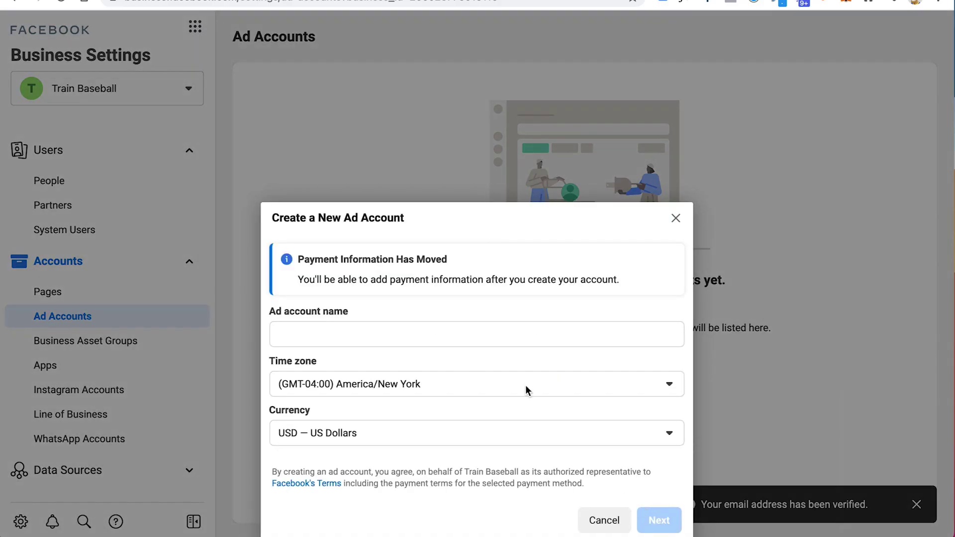
Step: Create the 'Train Baseball' ad account for the business, with America/New York time and USD
click(414, 337)
text(Train Ba)
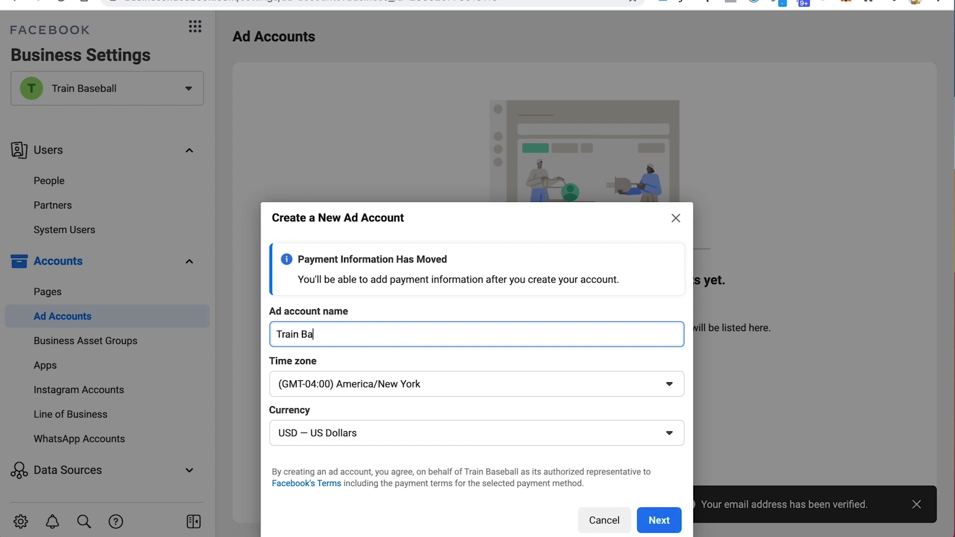
text(seball)
key(Tab)
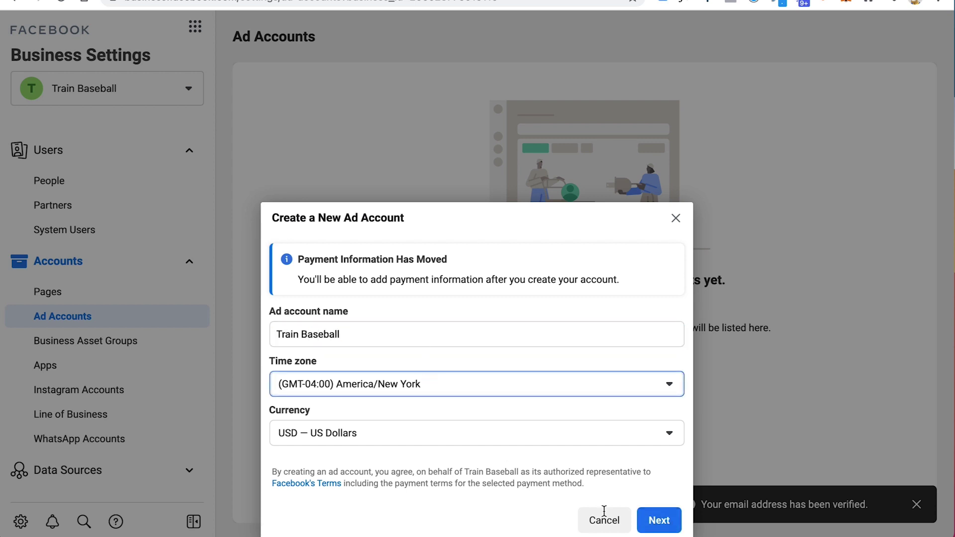
click(660, 520)
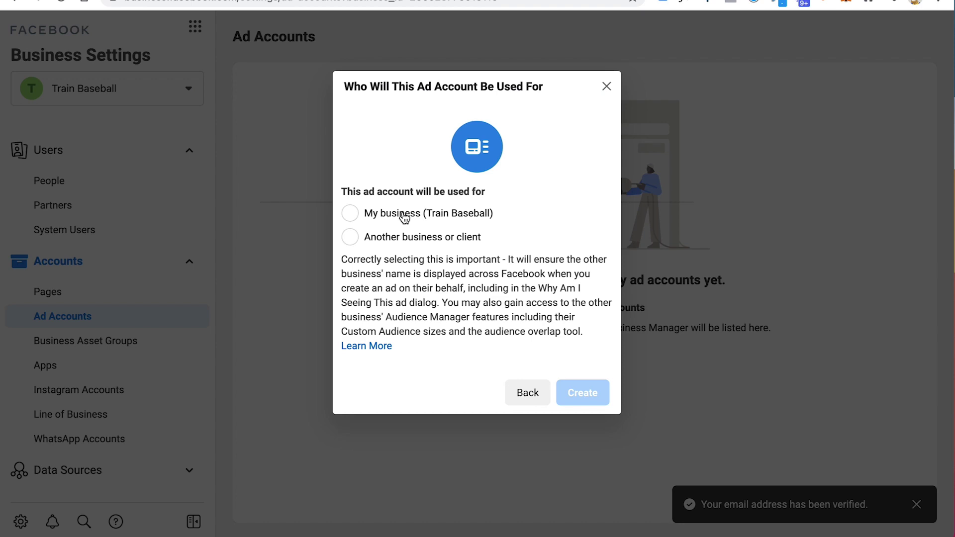
click(401, 214)
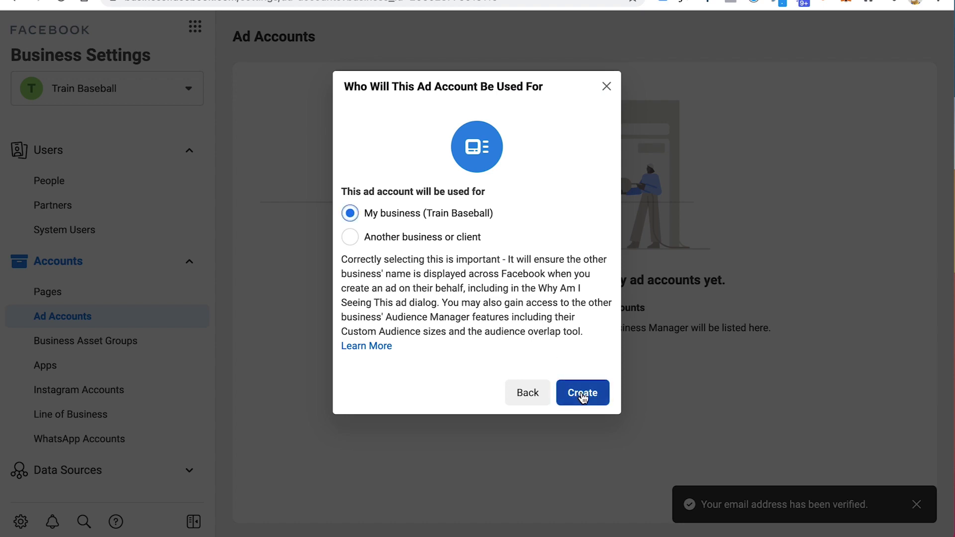
click(581, 394)
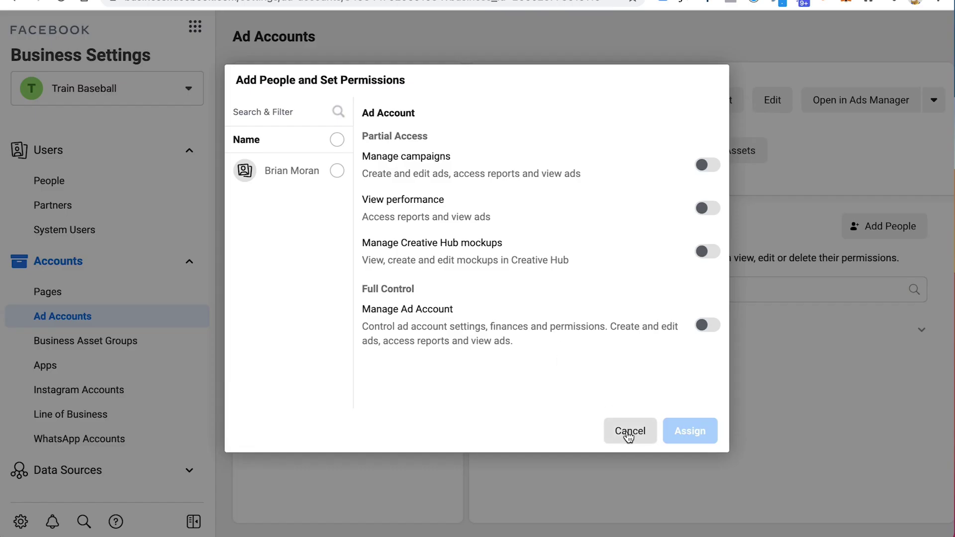
click(630, 434)
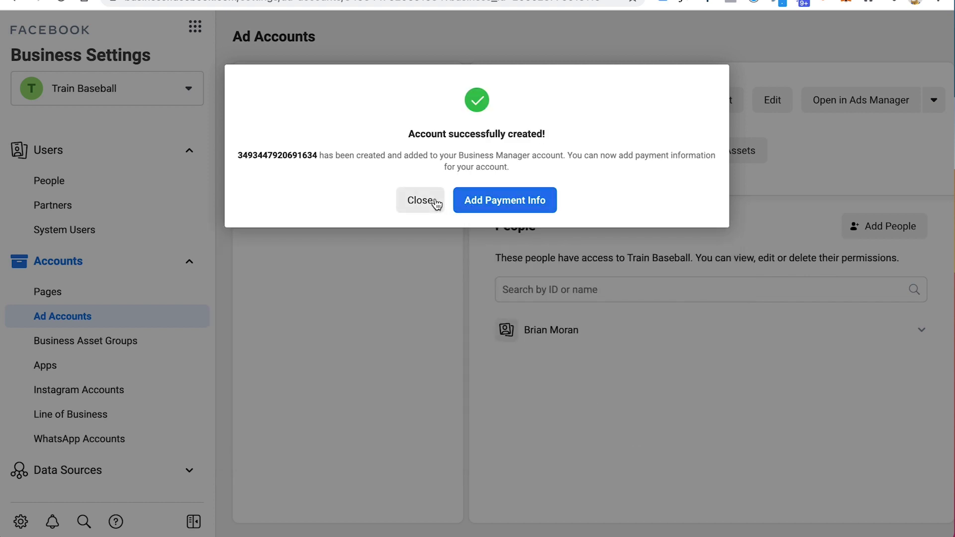
Step: Add a debit or credit card as the Train Baseball ad account's payment method
click(494, 203)
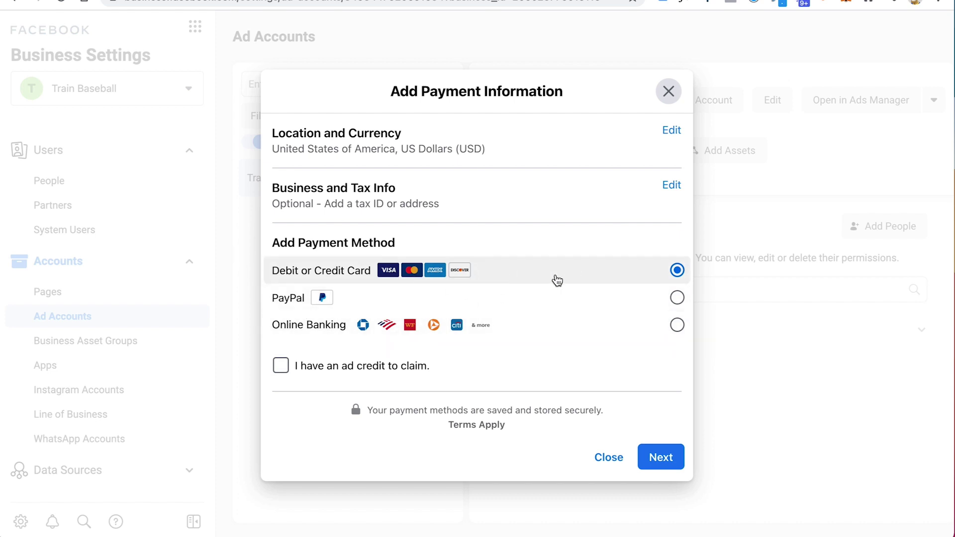
click(661, 461)
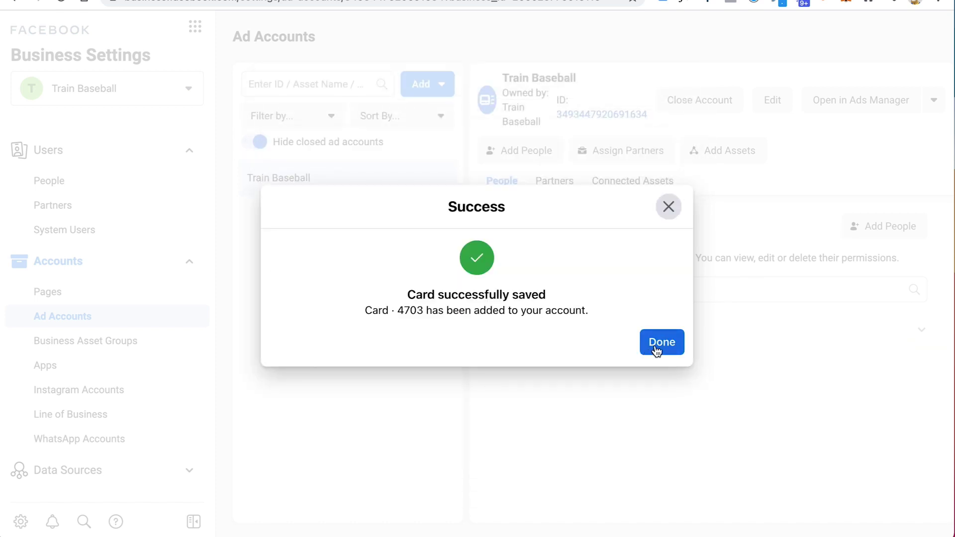
click(662, 343)
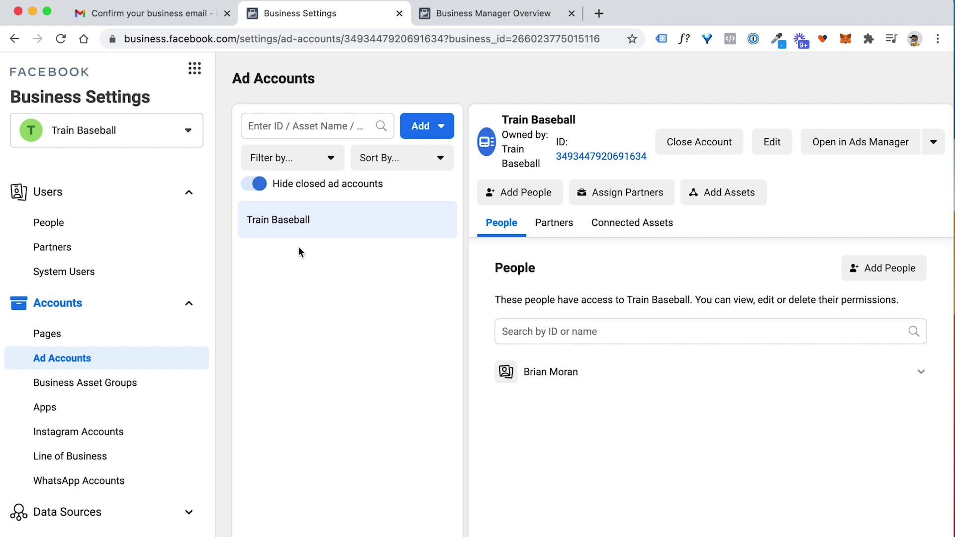
Step: Open the business's empty Pages section and bring up the Add Page options
click(59, 340)
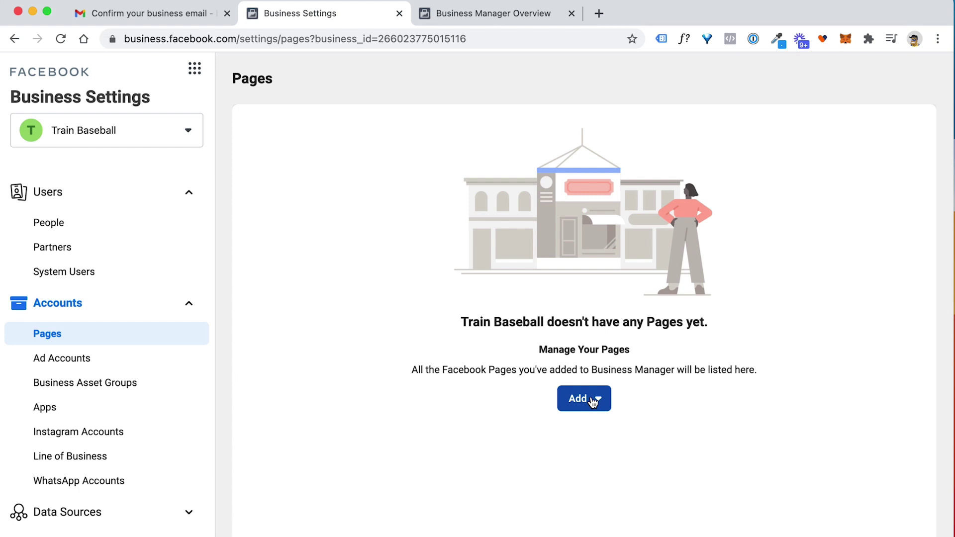
click(593, 402)
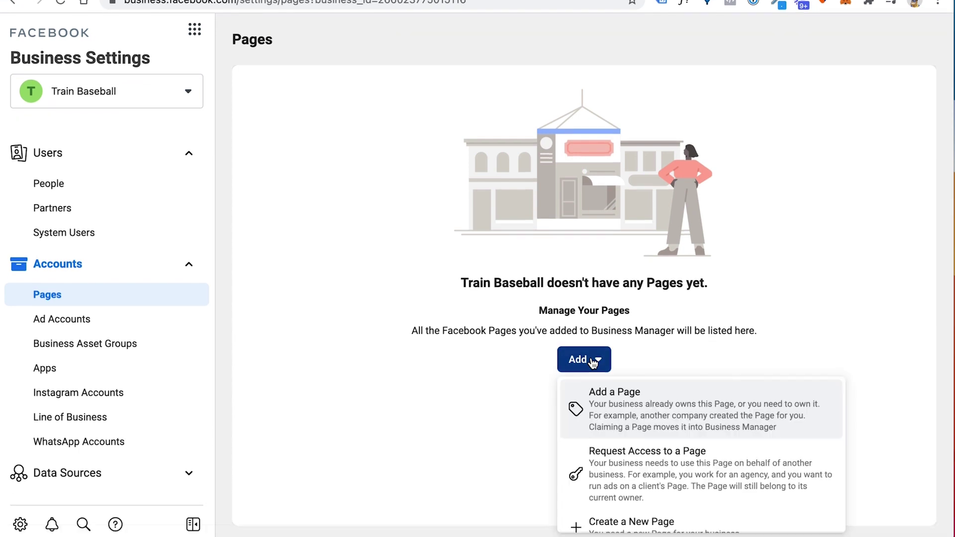
scroll(637, 393, down, 1)
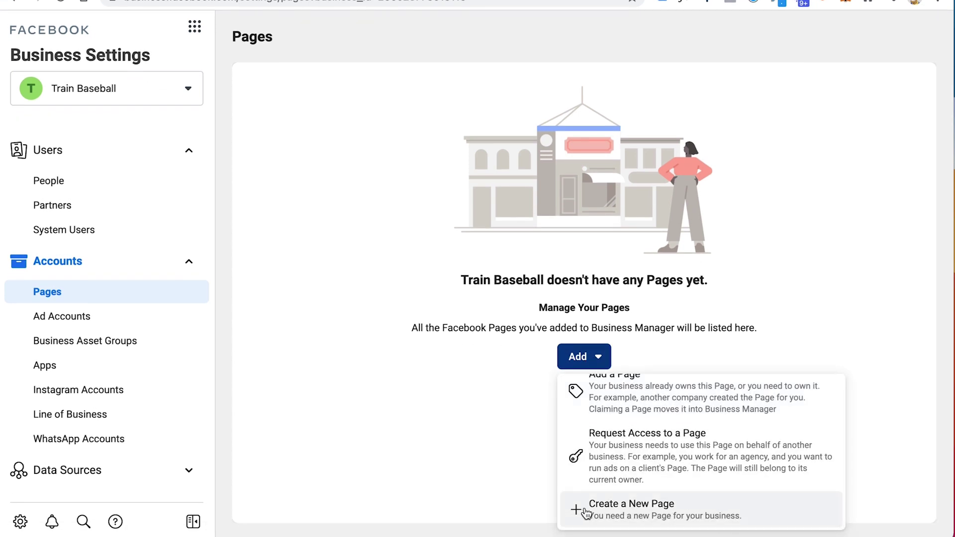
scroll(587, 514, up, 1)
scroll(646, 473, down, 1)
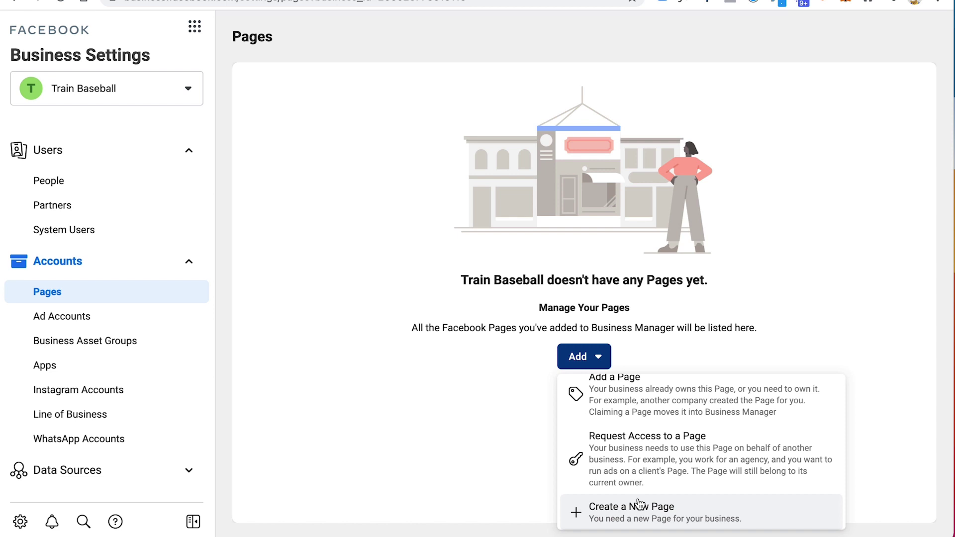
scroll(634, 420, up, 1)
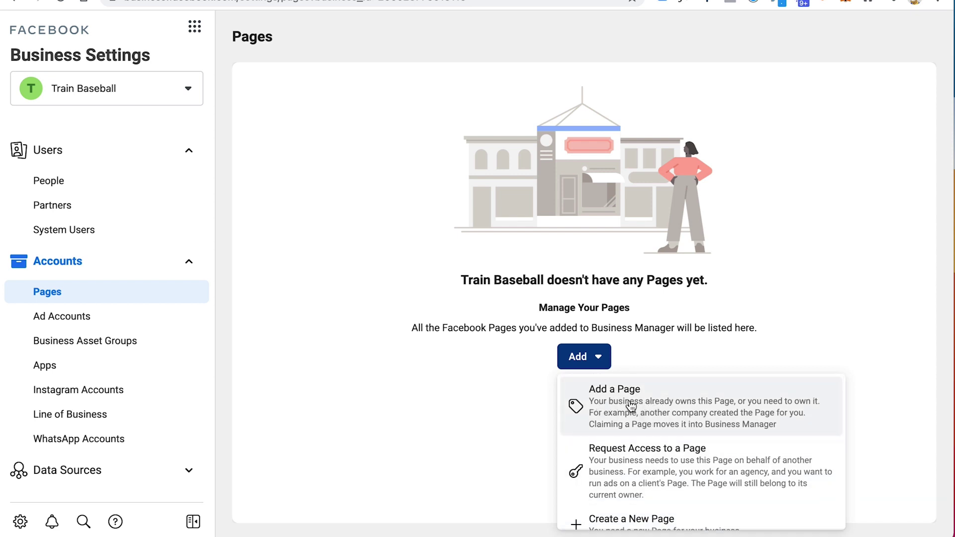
Step: Copy the Train Baseball Page URL and add that owned Page to the business
click(631, 405)
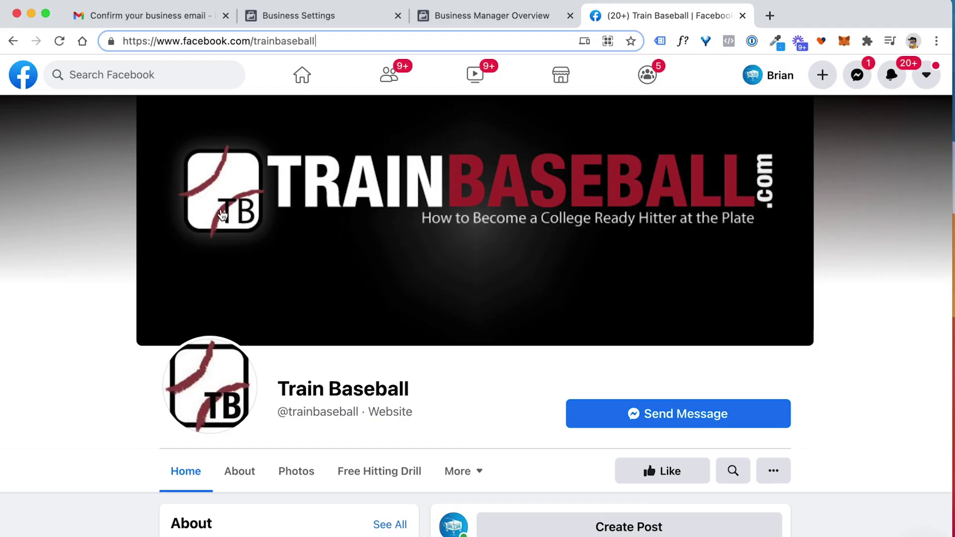
triple_click(293, 43)
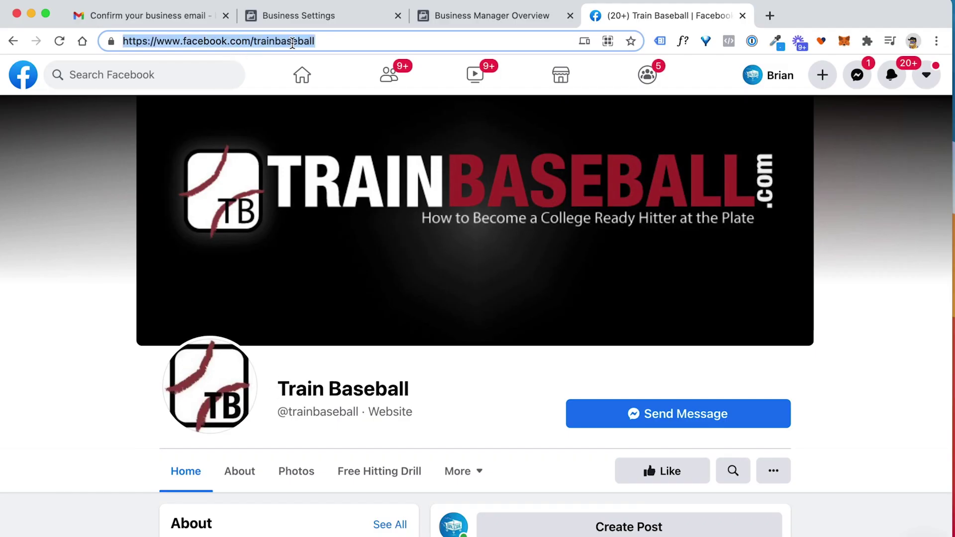
right_click(293, 43)
click(306, 160)
click(299, 15)
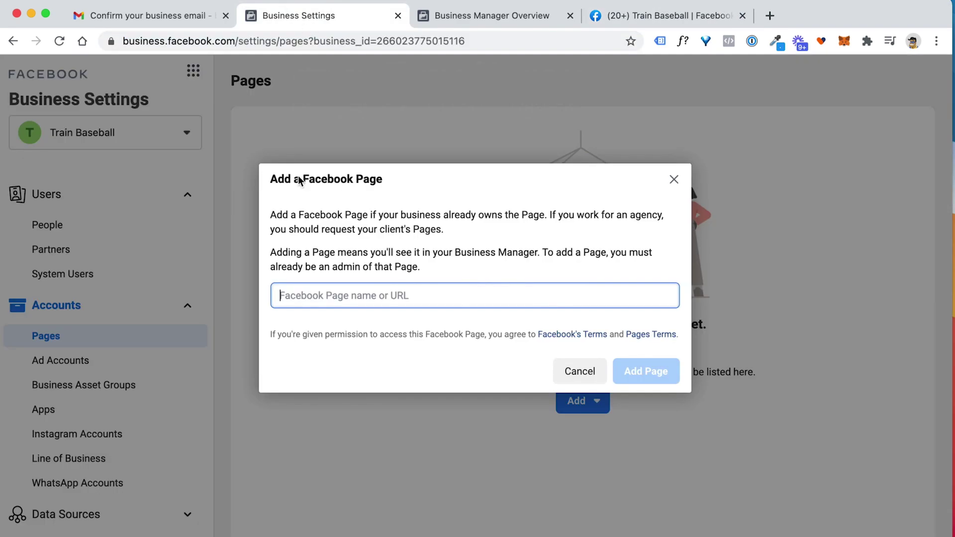
right_click(326, 293)
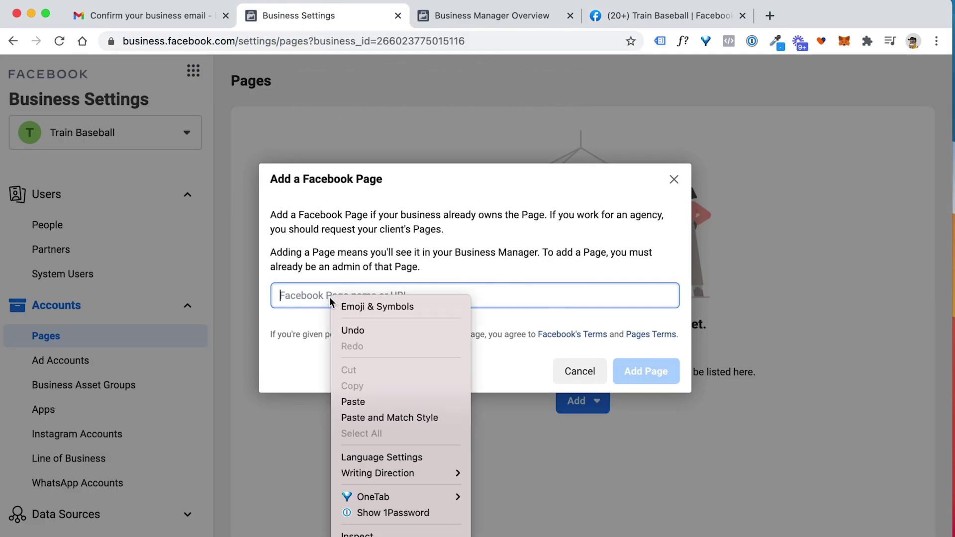
click(360, 400)
click(352, 330)
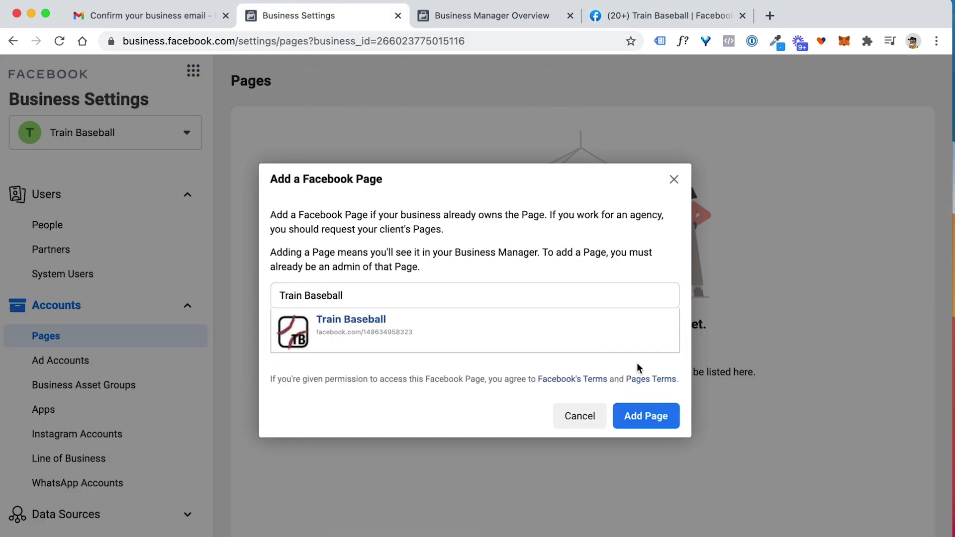
click(645, 417)
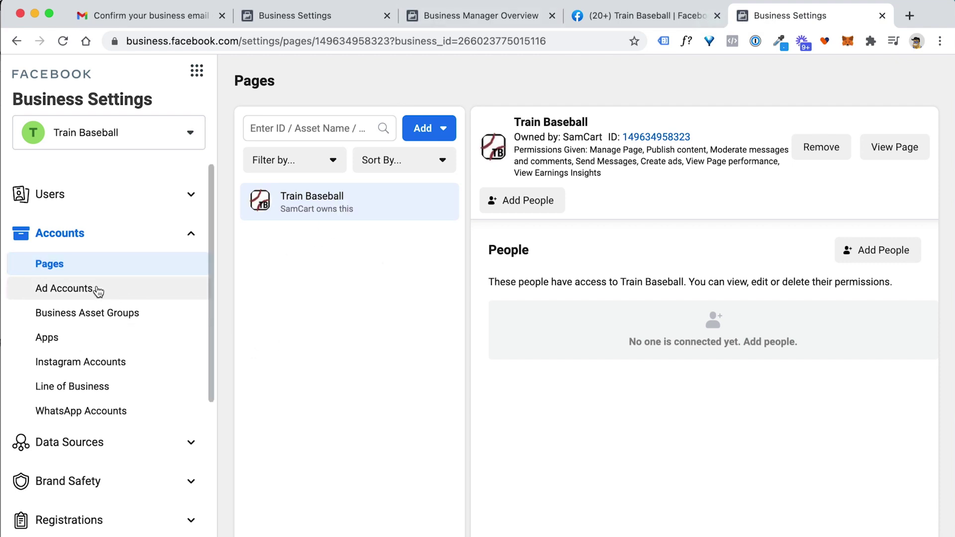
click(59, 292)
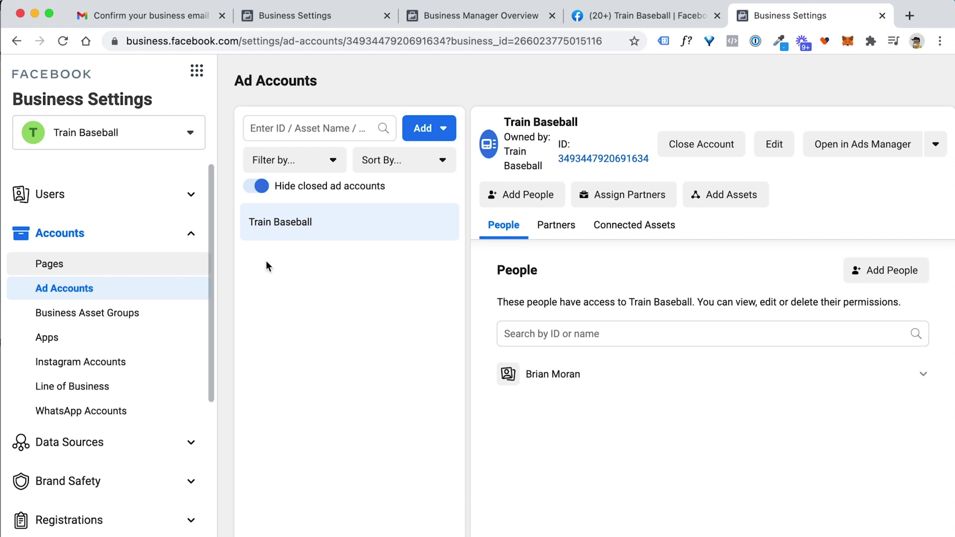
click(113, 265)
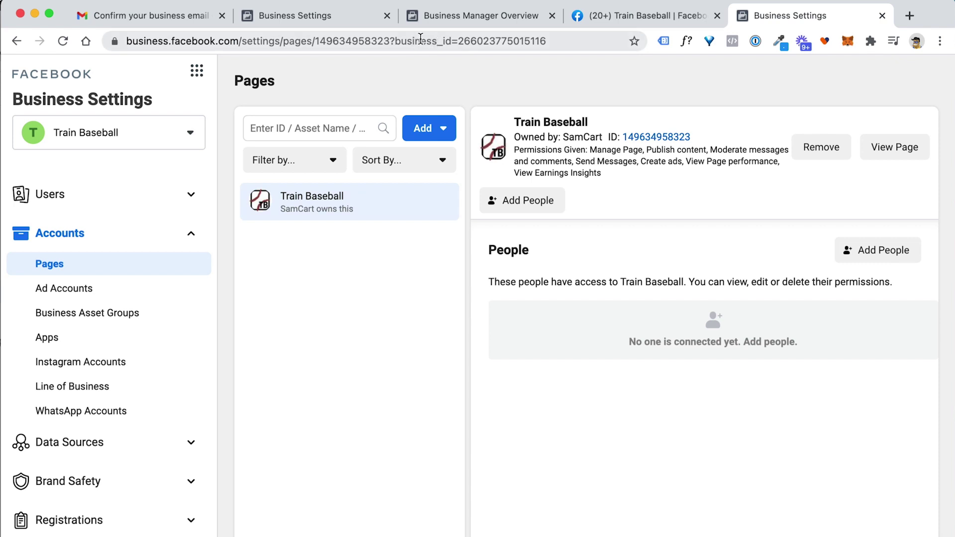
Step: Go to business.facebook.com in a new tab and open the Train Baseball business
click(910, 16)
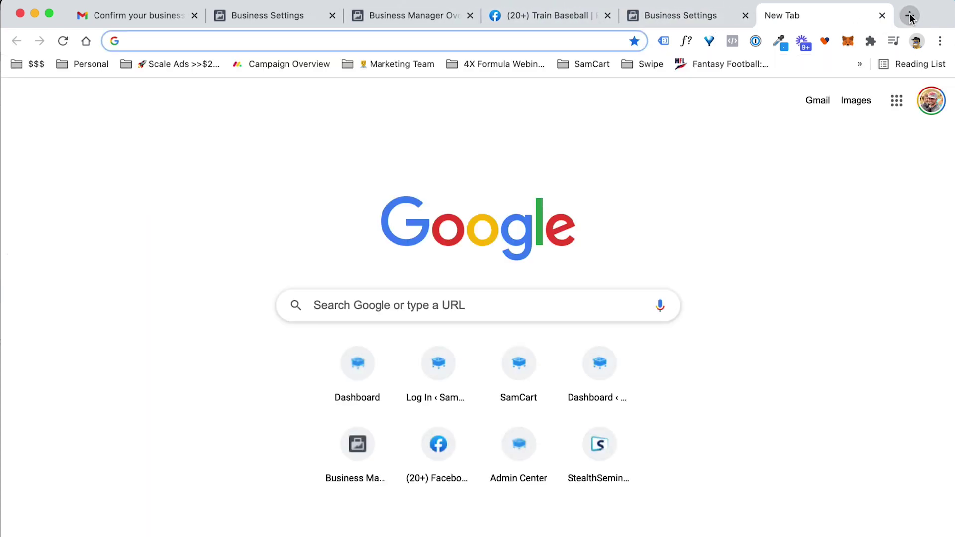
text(business.facebook.com)
key(Return)
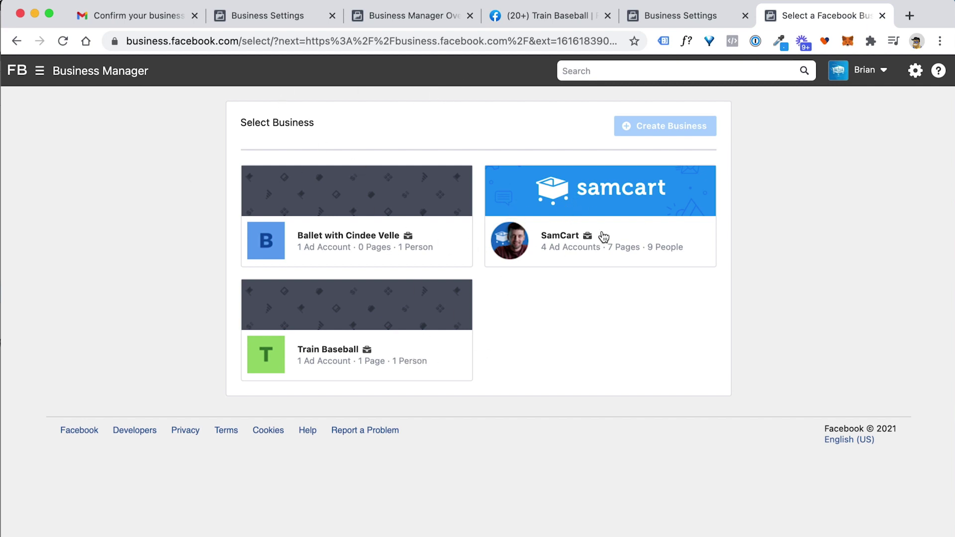
click(328, 314)
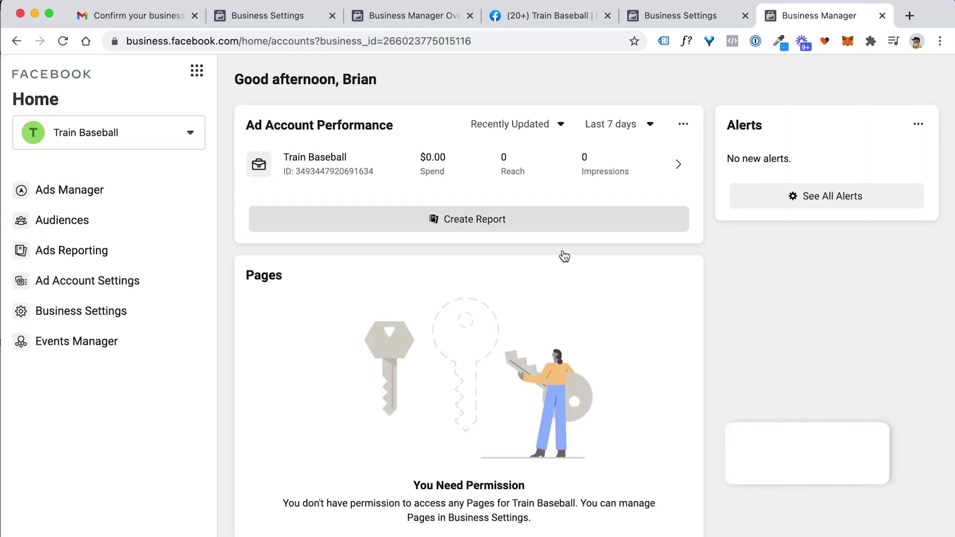
Step: Launch Ads Manager for the Train Baseball ad account from the sidebar
scroll(432, 221, down, 1)
scroll(429, 239, up, 1)
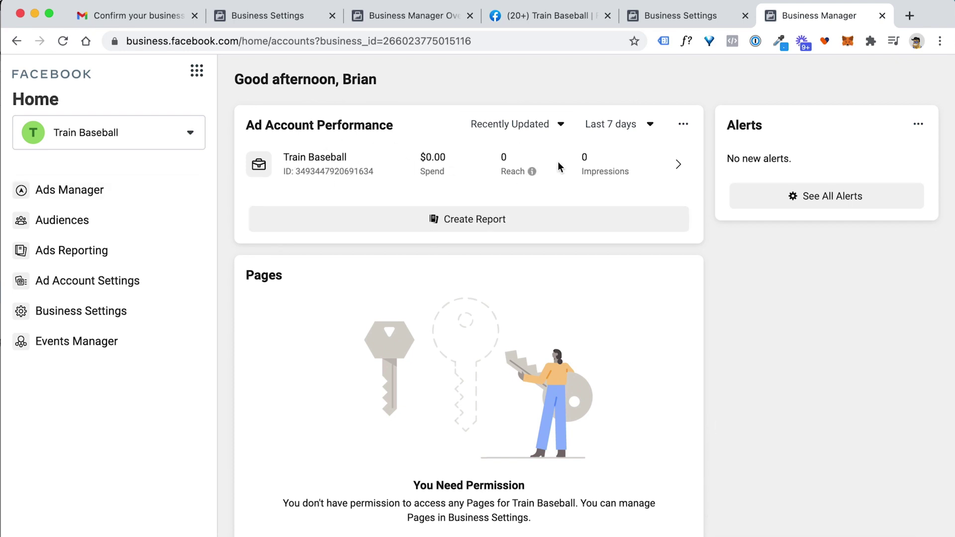
click(73, 194)
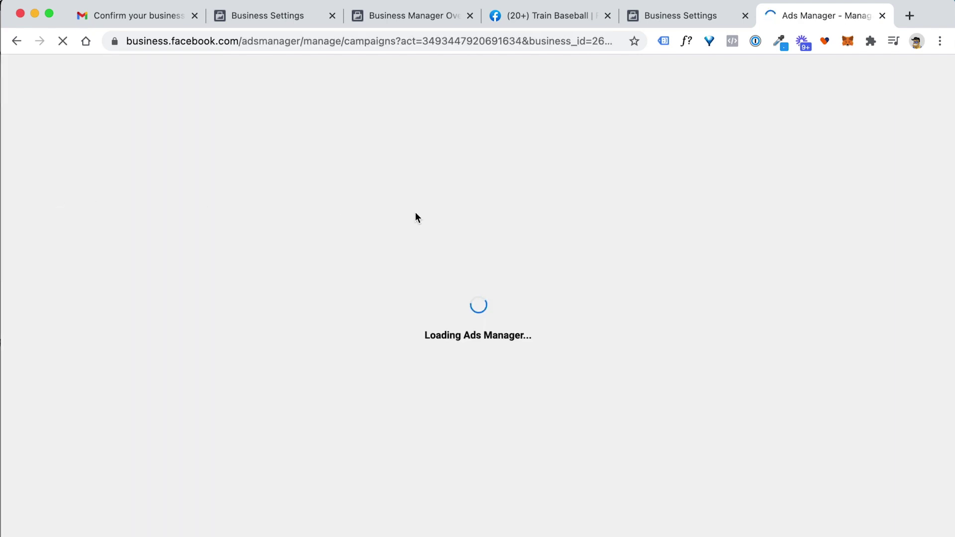